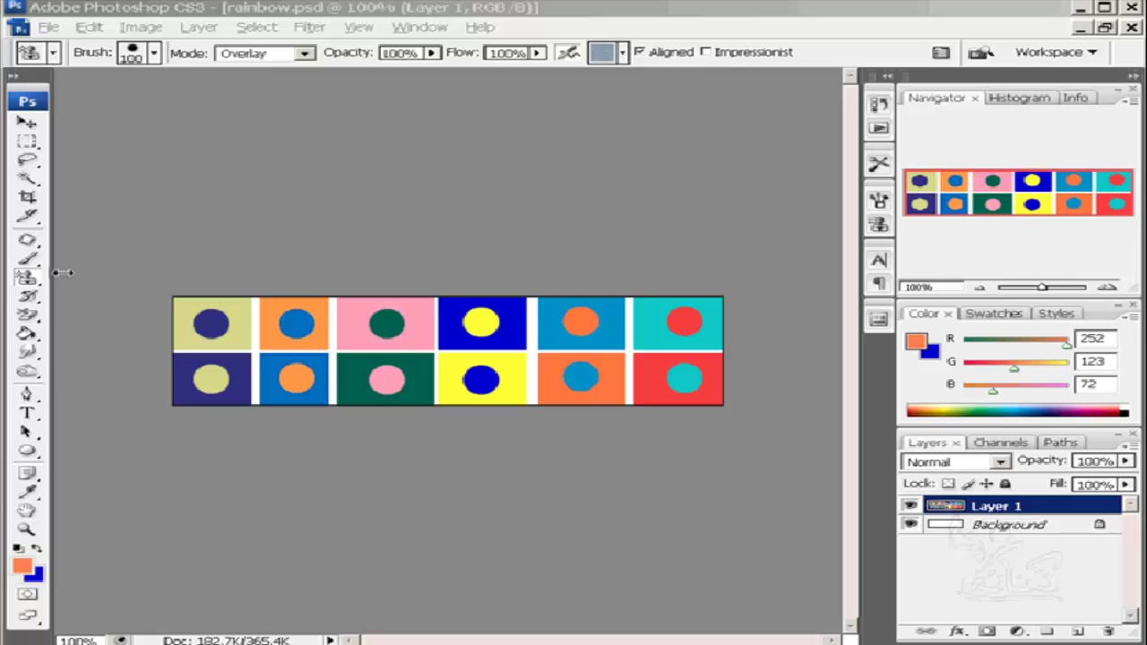
# Switch from the Clone Stamp to the Pattern Stamp tool.
pyautogui.click(27, 278)
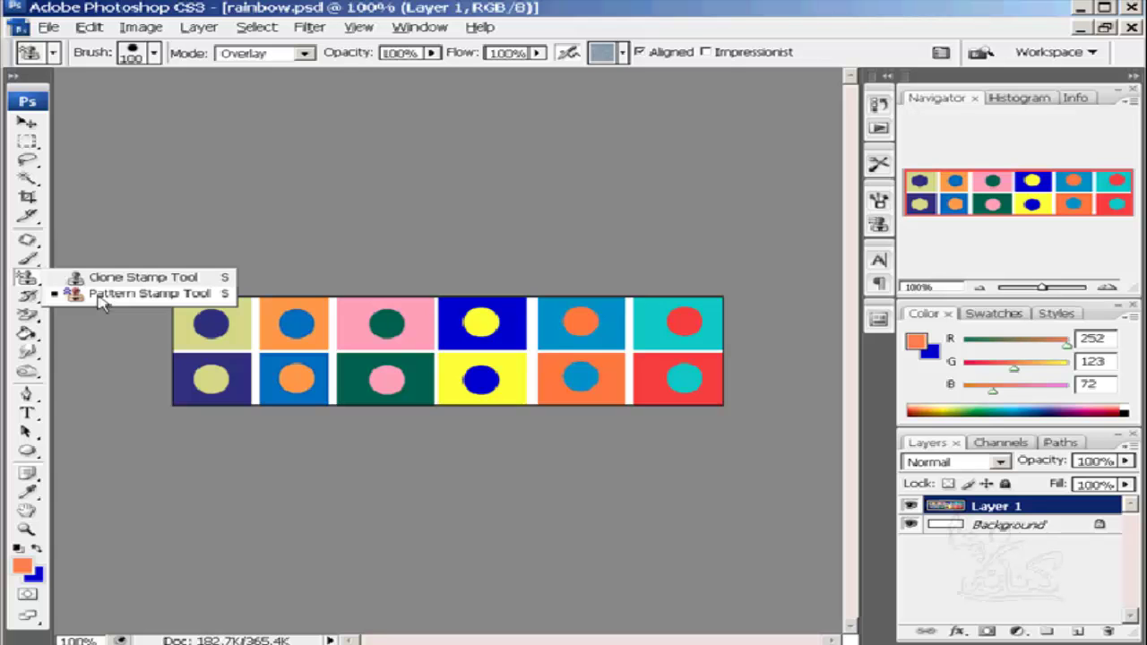
pyautogui.click(101, 295)
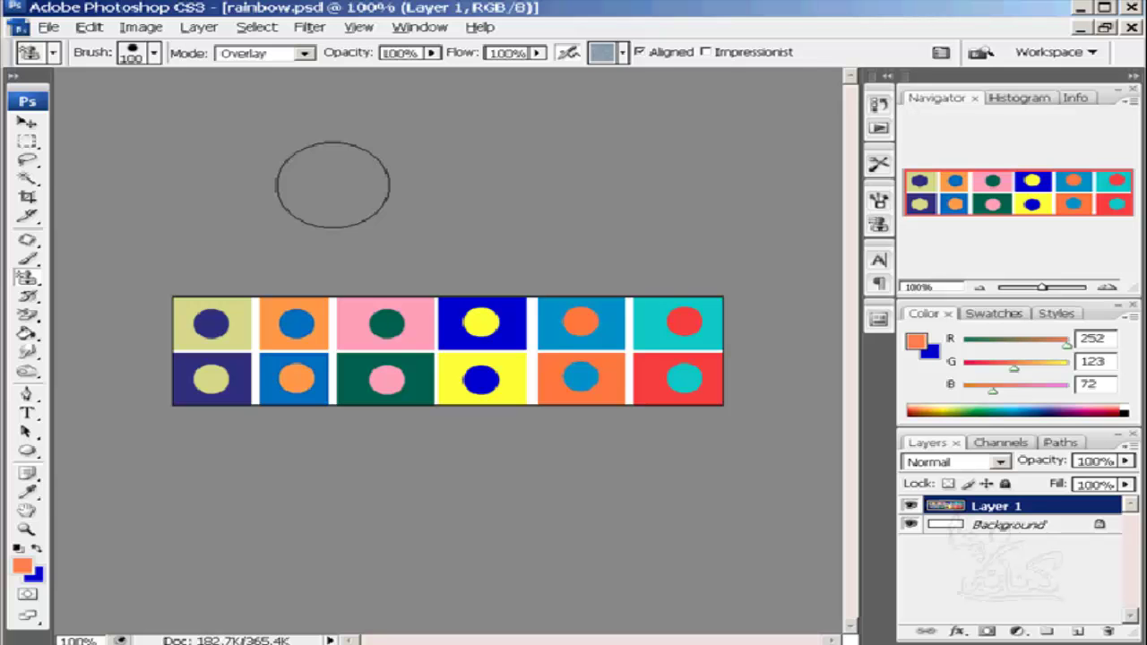
# Give the Pattern Stamp brush 34% hardness and a 56 px master diameter.
pyautogui.click(134, 58)
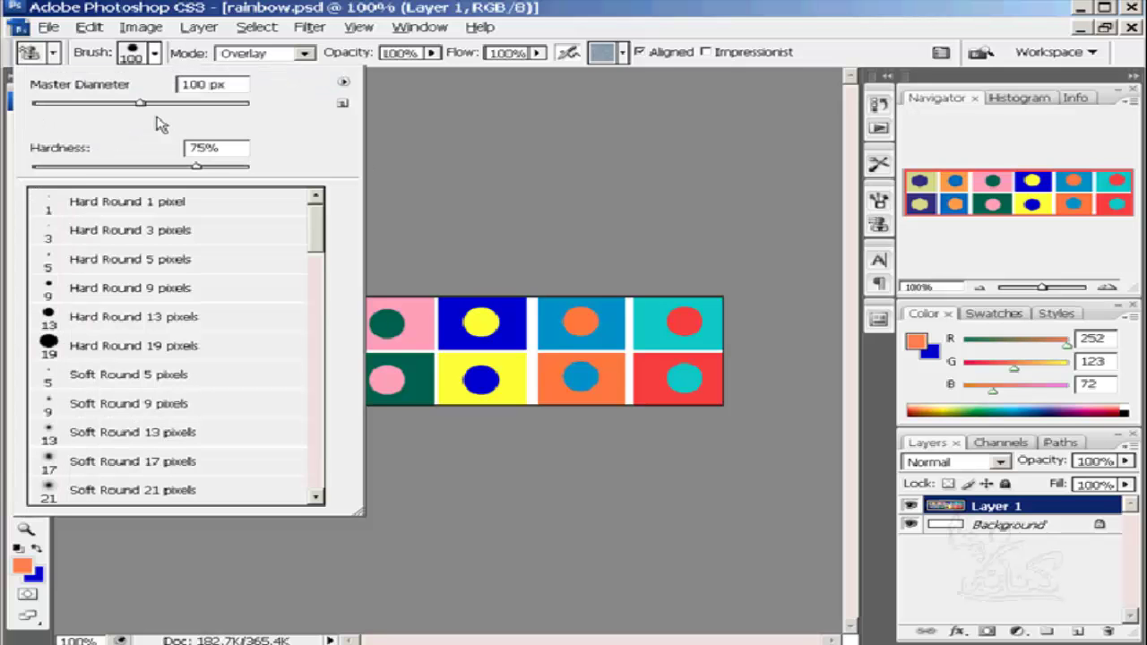
pyautogui.moveTo(70, 169); pyautogui.dragTo(108, 169)
pyautogui.moveTo(140, 105); pyautogui.dragTo(92, 105)
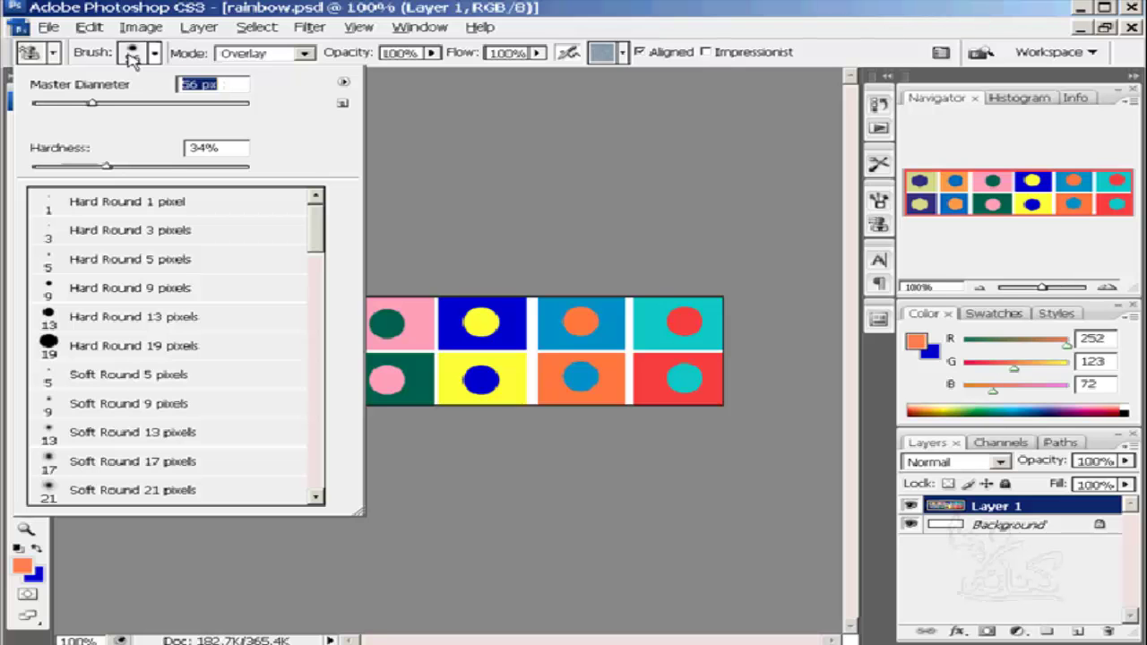
# Select Dark Coarse Weave in the Pattern picker.
pyautogui.click(623, 55)
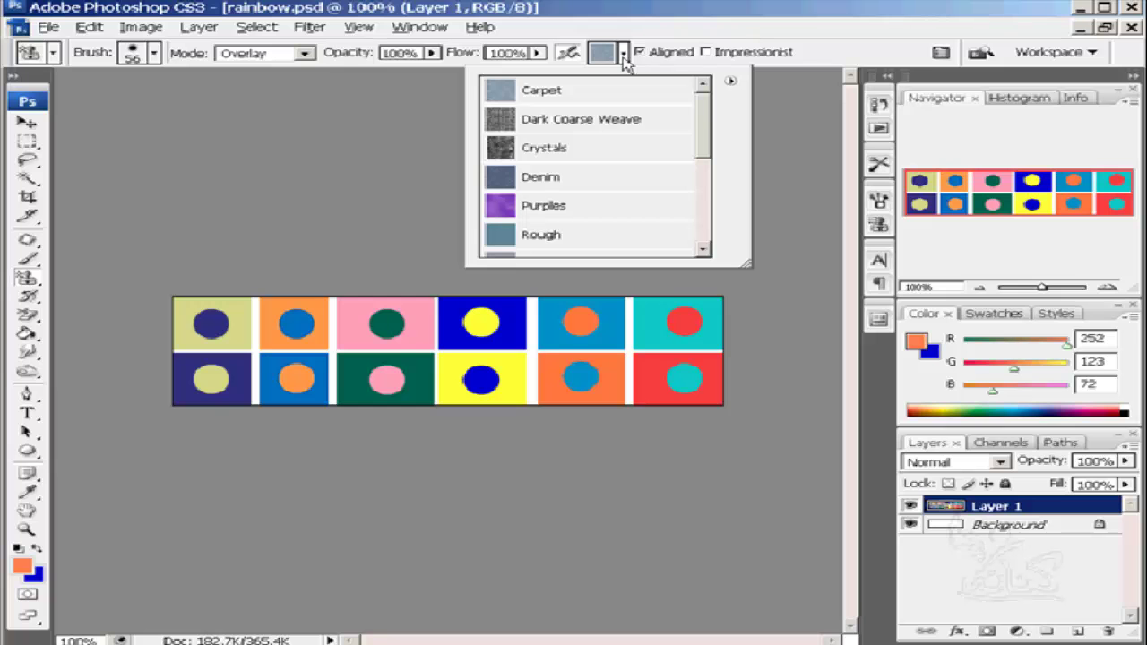
pyautogui.moveTo(705, 132)
pyautogui.mouseDown()
pyautogui.moveTo(712, 191)
pyautogui.moveTo(704, 140)
pyautogui.moveTo(553, 106)
pyautogui.mouseUp()
pyautogui.click(553, 115)
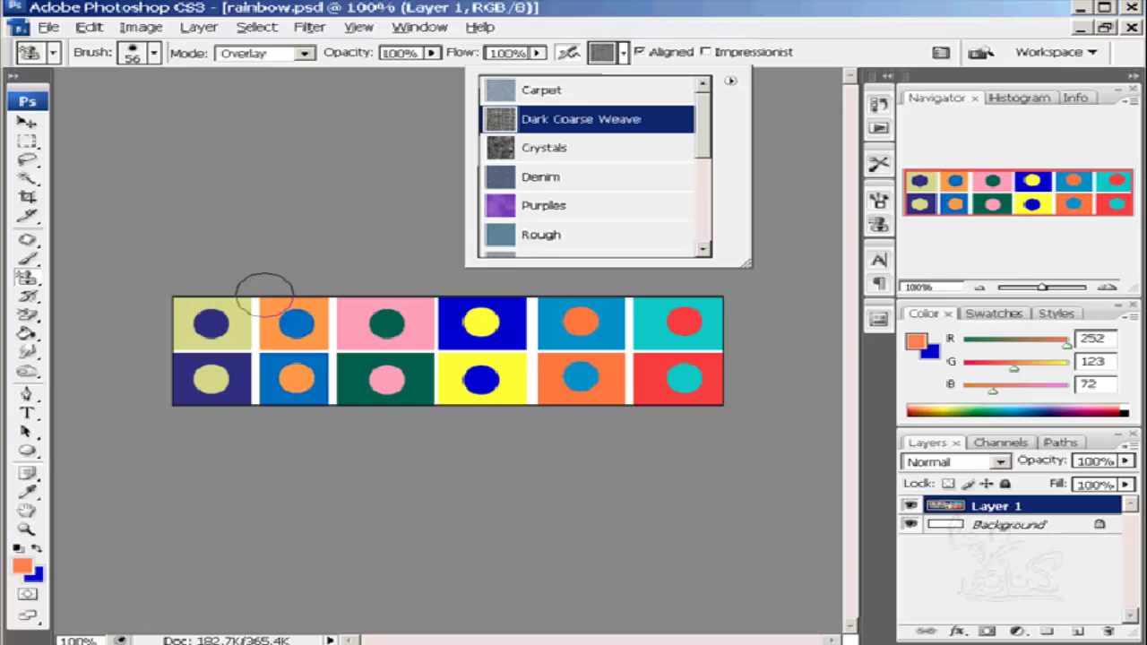
pyautogui.click(732, 82)
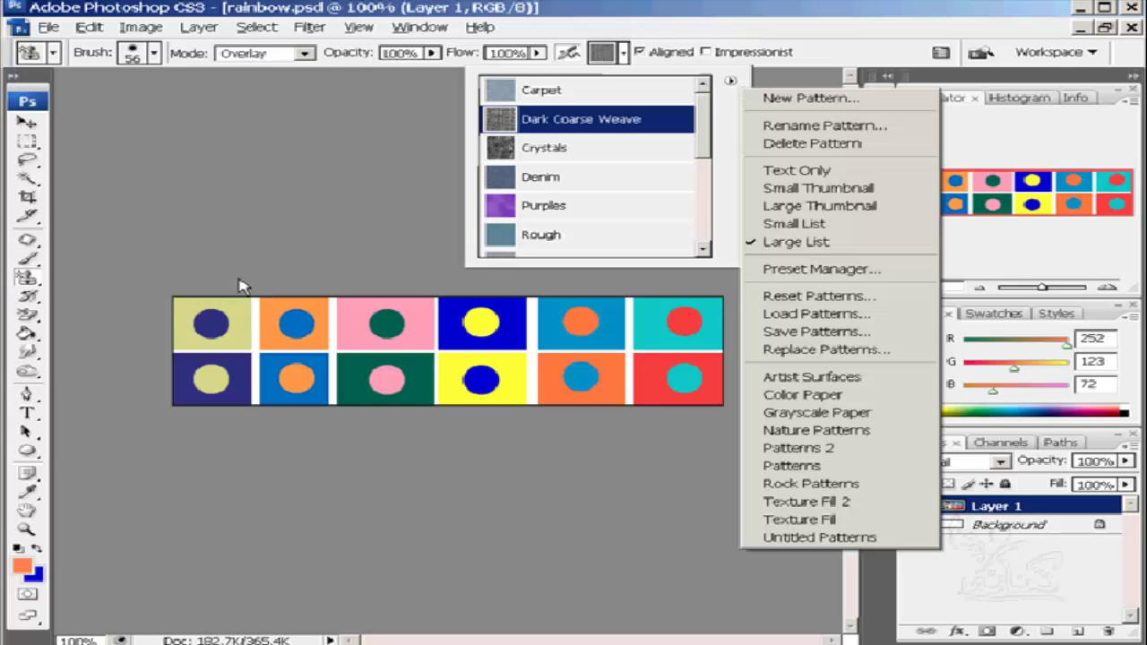
pyautogui.click(495, 119)
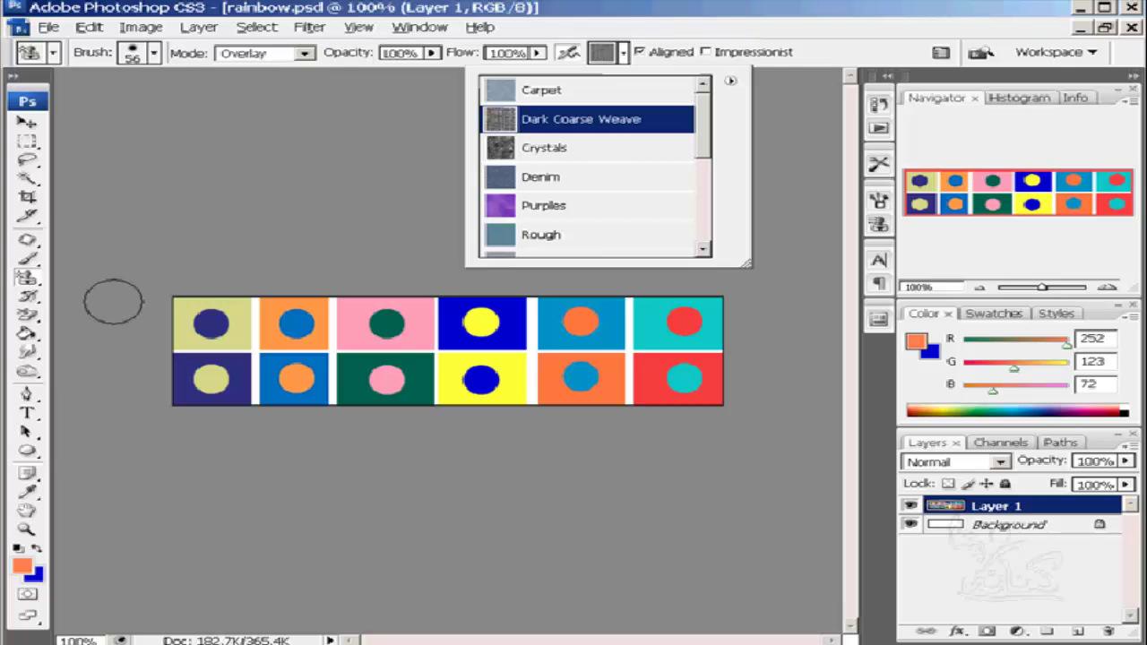
# Stamp Overlay weave texture across the yellow, orange, red and middle squares.
pyautogui.moveTo(229, 313)
pyautogui.mouseDown()
pyautogui.moveTo(204, 319)
pyautogui.moveTo(232, 334)
pyautogui.moveTo(224, 389)
pyautogui.moveTo(191, 303)
pyautogui.moveTo(253, 394)
pyautogui.moveTo(307, 372)
pyautogui.moveTo(269, 319)
pyautogui.moveTo(388, 323)
pyautogui.moveTo(351, 388)
pyautogui.mouseUp()
pyautogui.moveTo(533, 381)
pyautogui.mouseDown()
pyautogui.moveTo(684, 381)
pyautogui.moveTo(685, 318)
pyautogui.moveTo(475, 321)
pyautogui.moveTo(655, 328)
pyautogui.moveTo(484, 374)
pyautogui.mouseUp()
pyautogui.moveTo(586, 363); pyautogui.dragTo(416, 408)
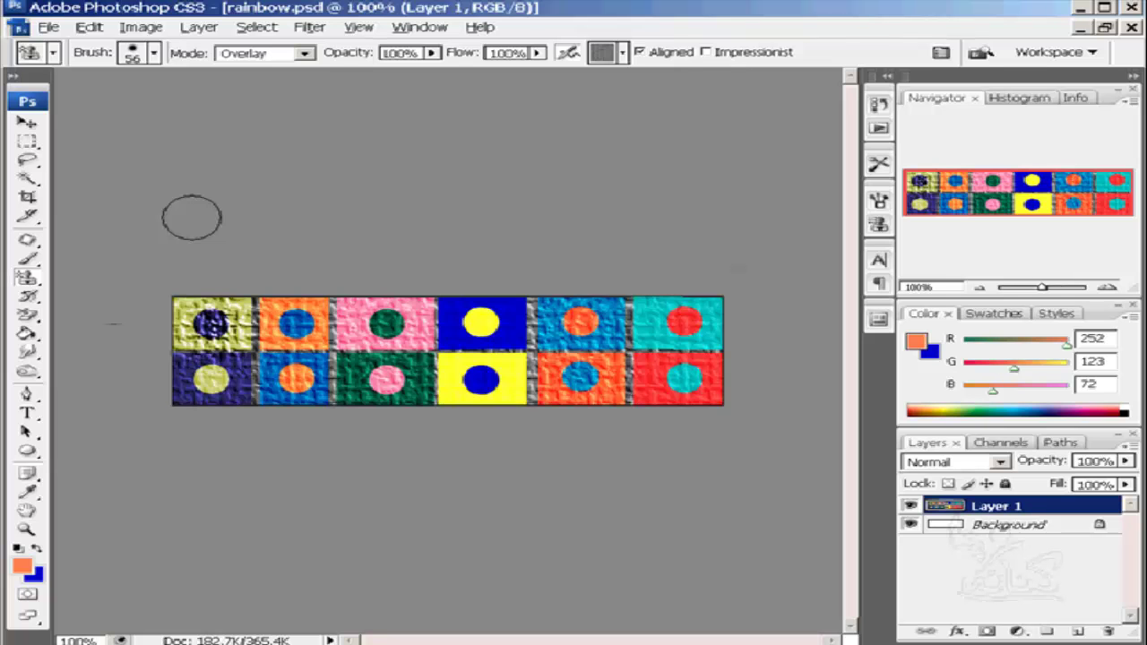
pyautogui.click(306, 54)
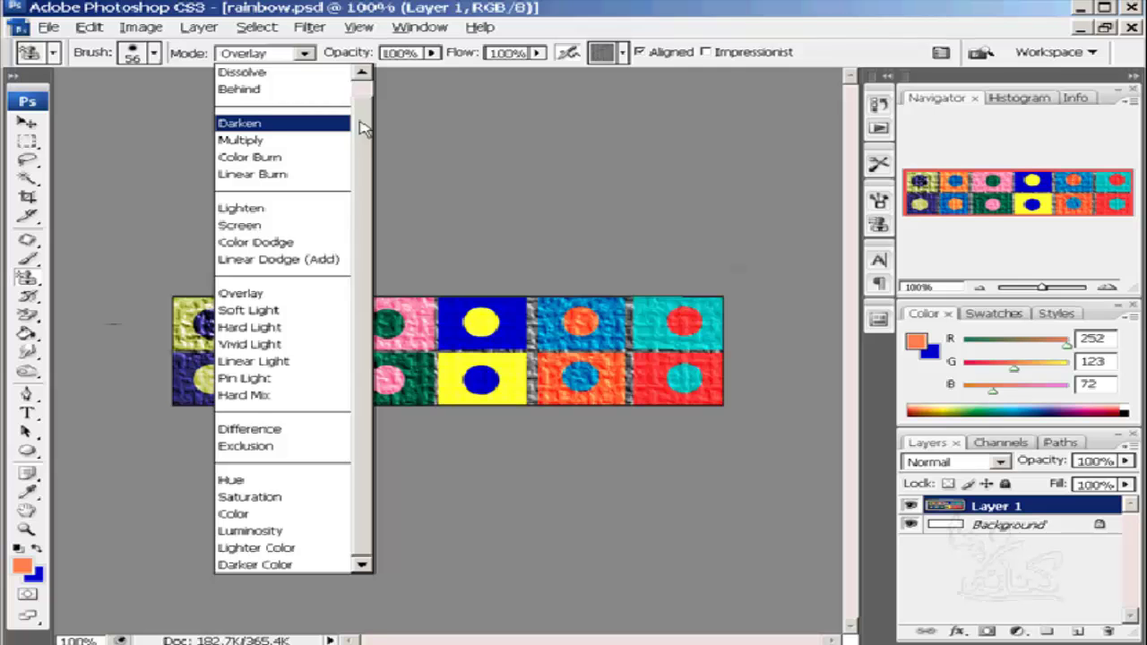
# Switch to Normal mode and paint opaque grey weave over both rows of squares.
pyautogui.scroll(1, 238, 76)
pyautogui.click(238, 73)
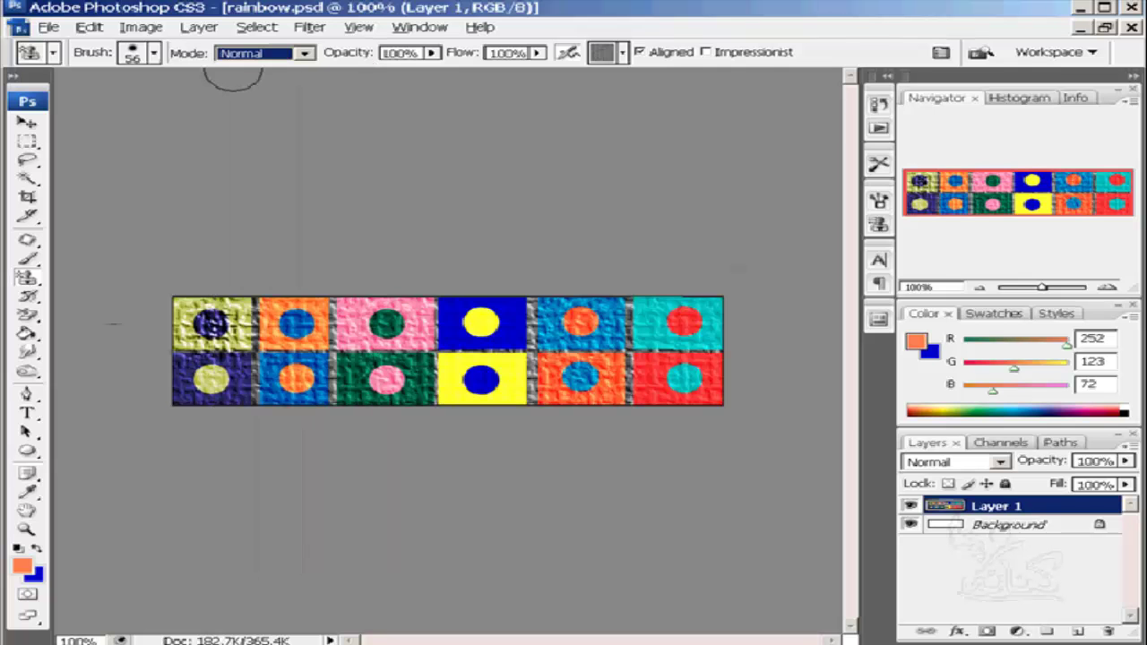
pyautogui.moveTo(752, 308)
pyautogui.mouseDown()
pyautogui.moveTo(240, 314)
pyautogui.moveTo(251, 307)
pyautogui.mouseUp()
pyautogui.moveTo(627, 356)
pyautogui.mouseDown()
pyautogui.moveTo(690, 358)
pyautogui.moveTo(641, 407)
pyautogui.moveTo(454, 401)
pyautogui.moveTo(215, 368)
pyautogui.moveTo(314, 407)
pyautogui.mouseUp()
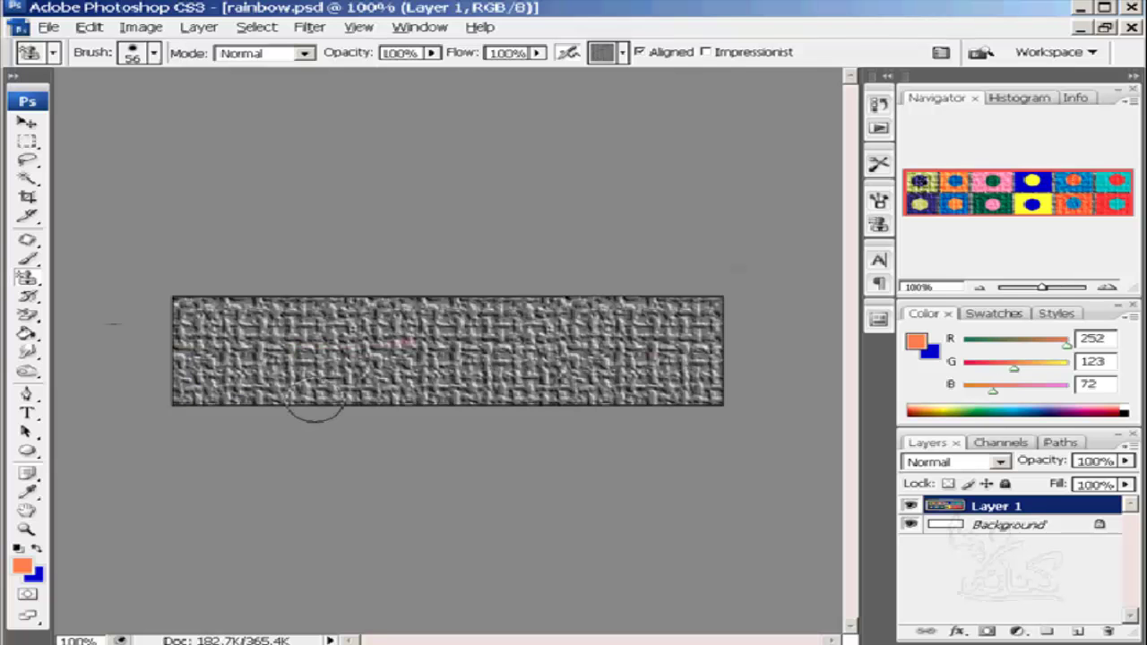
# Revert rainbow.psd to its opening snapshot in the History panel.
pyautogui.click(882, 106)
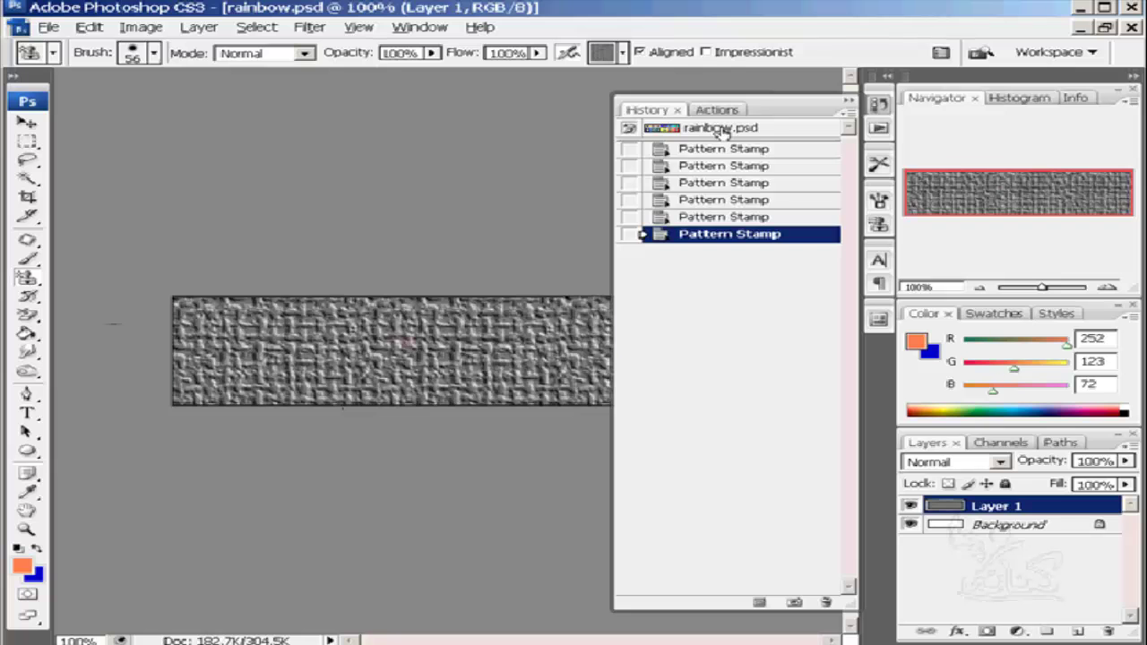
pyautogui.click(723, 128)
pyautogui.click(882, 103)
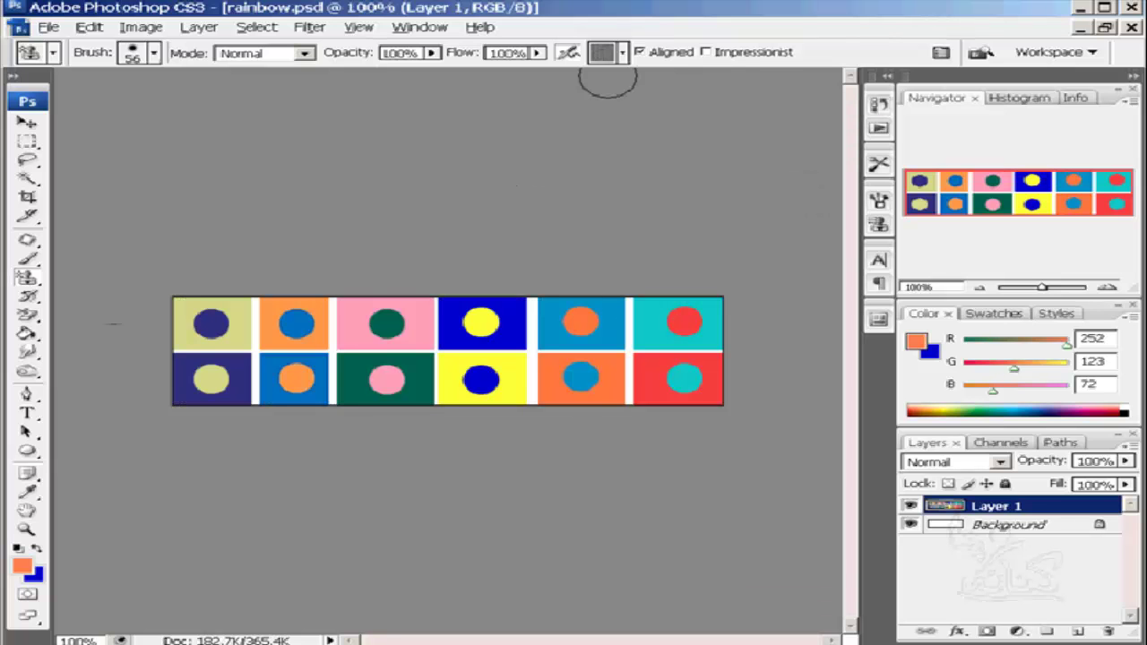
pyautogui.click(622, 52)
# Choose the Streaks pattern and Overlay blend mode.
pyautogui.moveTo(709, 113); pyautogui.dragTo(712, 156)
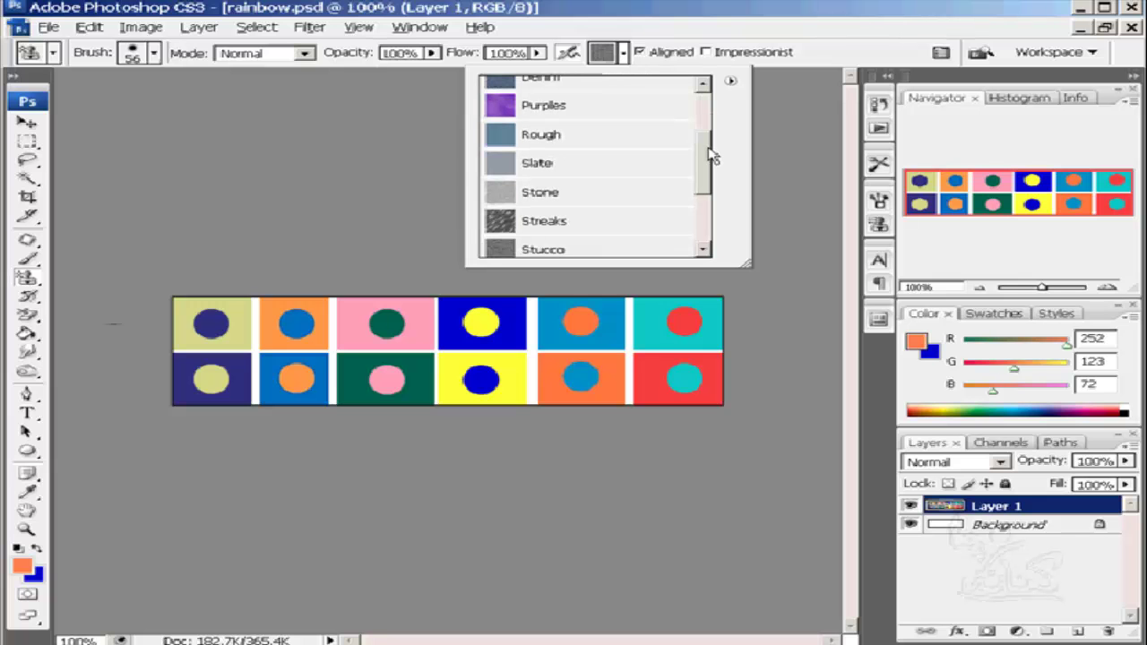
pyautogui.click(548, 215)
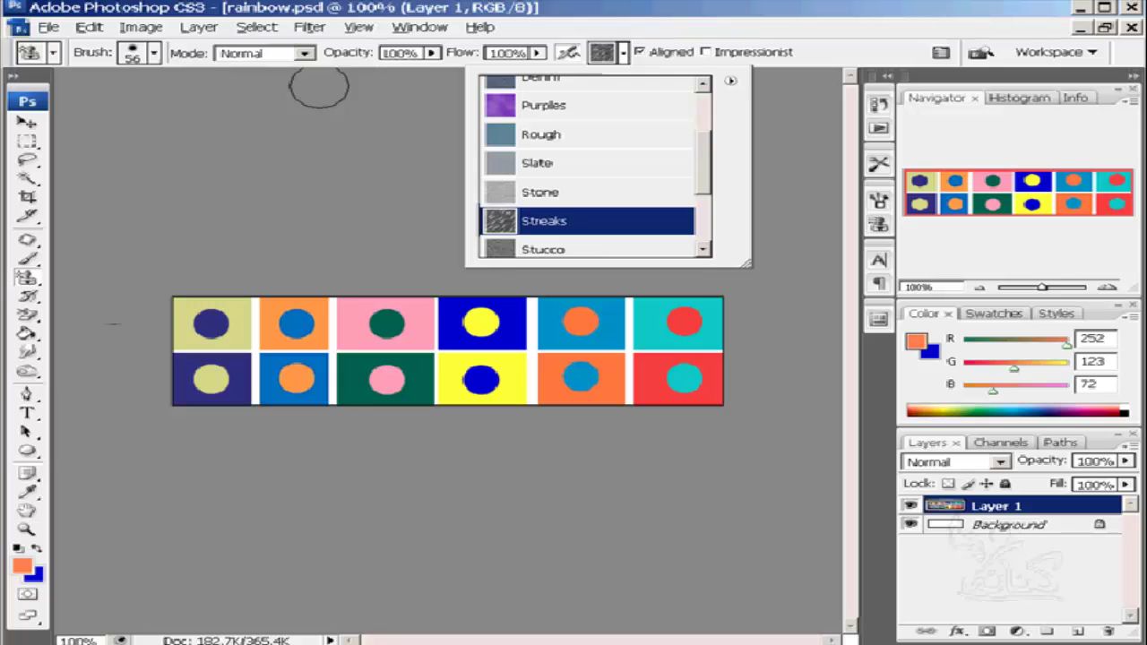
pyautogui.click(286, 53)
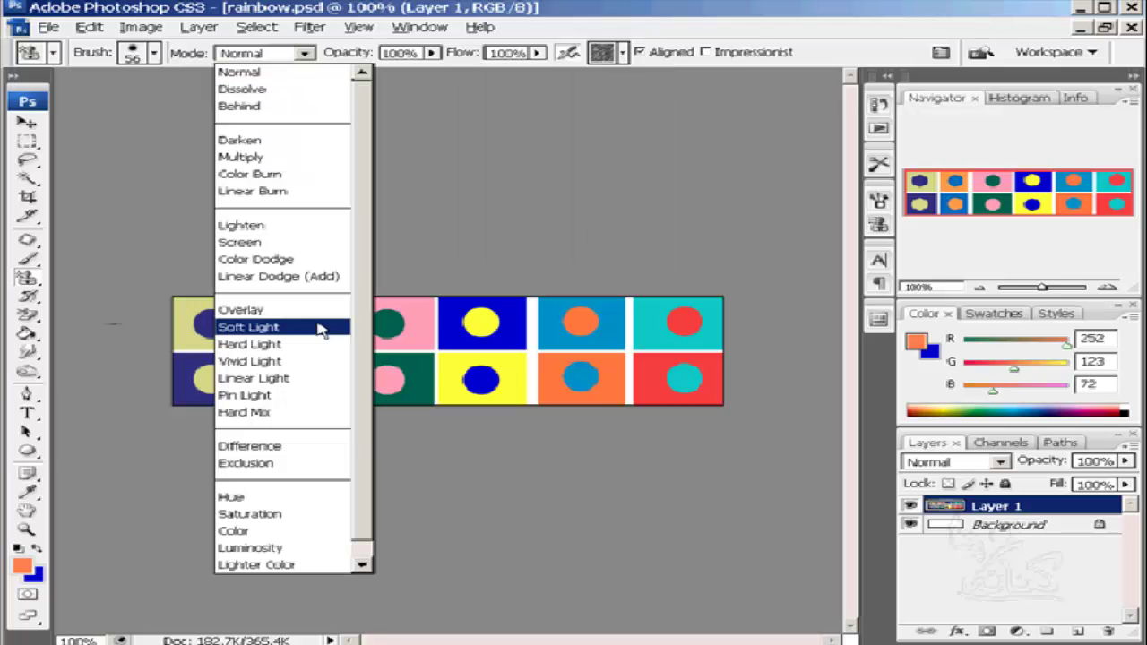
pyautogui.click(307, 310)
# Lower the stamp's opacity and flow to 45%.
pyautogui.moveTo(431, 55)
pyautogui.mouseDown()
pyautogui.moveTo(433, 73)
pyautogui.moveTo(371, 76)
pyautogui.mouseUp()
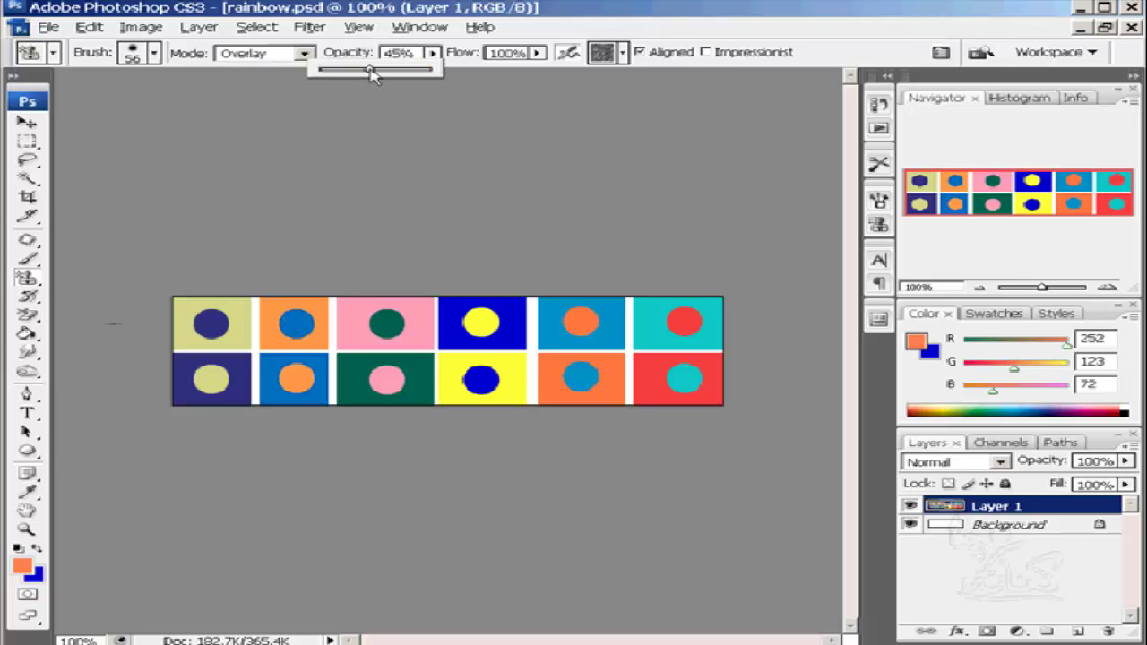
pyautogui.click(536, 54)
pyautogui.moveTo(536, 56); pyautogui.dragTo(476, 73)
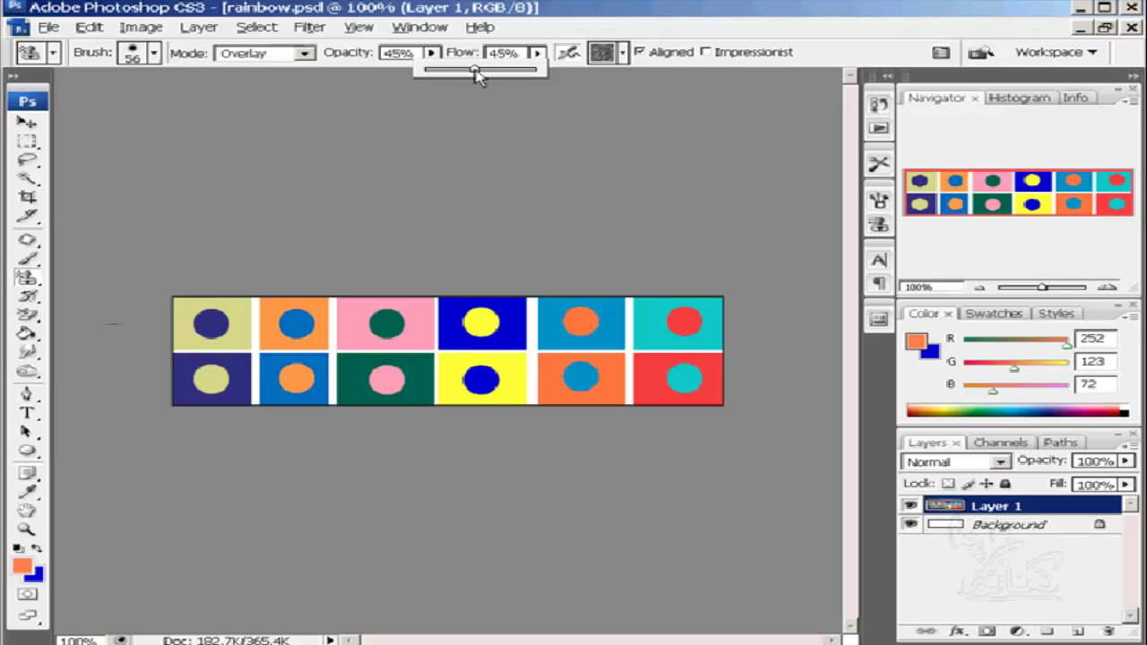
# Paint faint Streaks texture across all twelve squares and the gaps between them.
pyautogui.click(180, 315)
pyautogui.moveTo(187, 315)
pyautogui.mouseDown()
pyautogui.moveTo(223, 345)
pyautogui.moveTo(349, 403)
pyautogui.moveTo(354, 324)
pyautogui.moveTo(573, 358)
pyautogui.moveTo(653, 327)
pyautogui.moveTo(574, 405)
pyautogui.mouseUp()
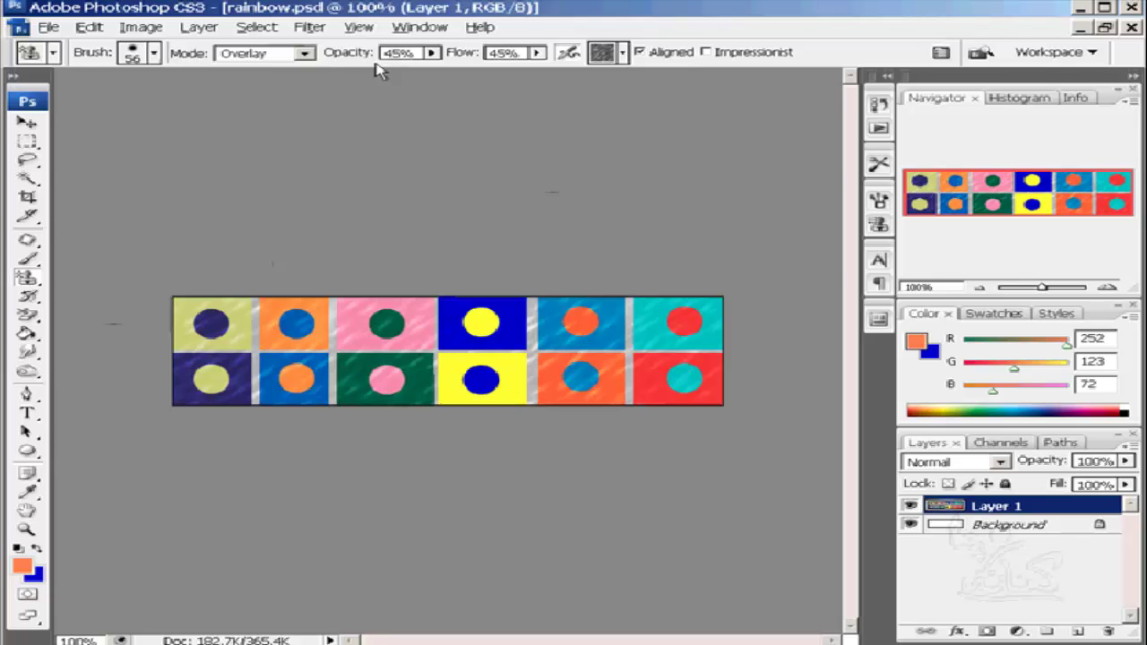
# Load the Add Canvas Texture tool preset.
pyautogui.click(55, 54)
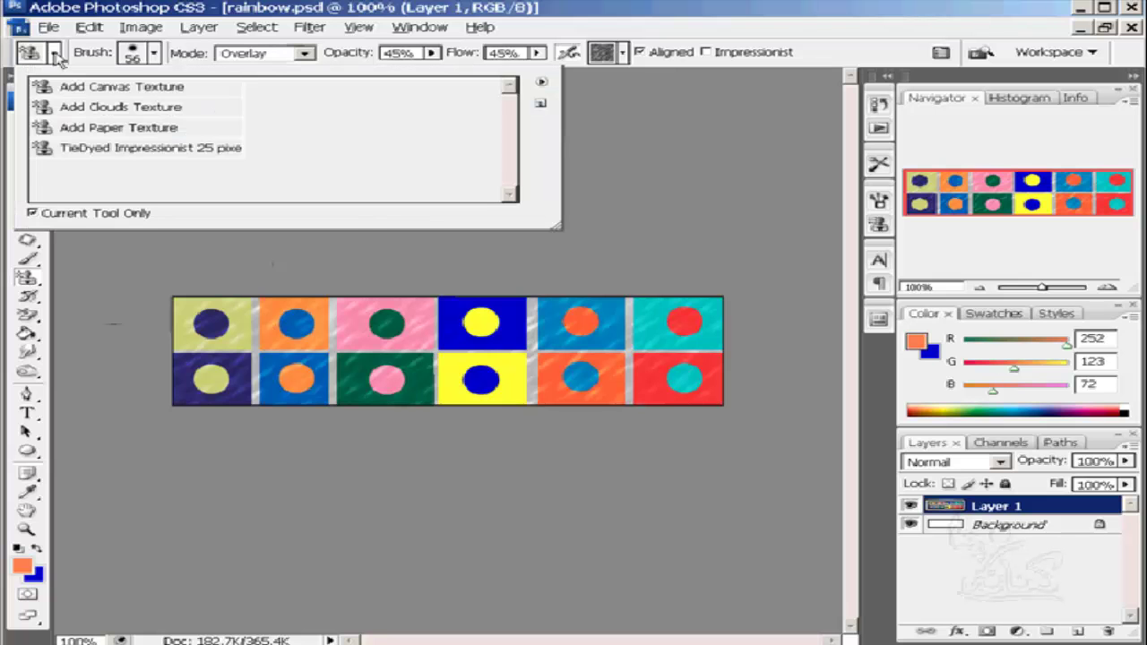
pyautogui.click(65, 86)
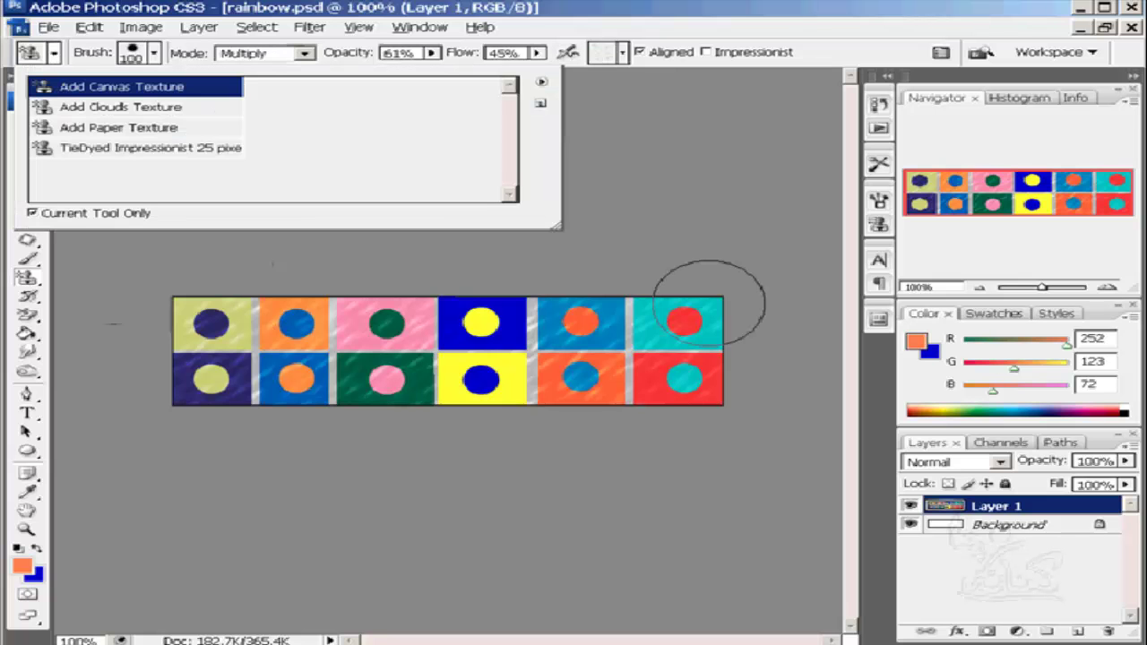
pyautogui.click(709, 303)
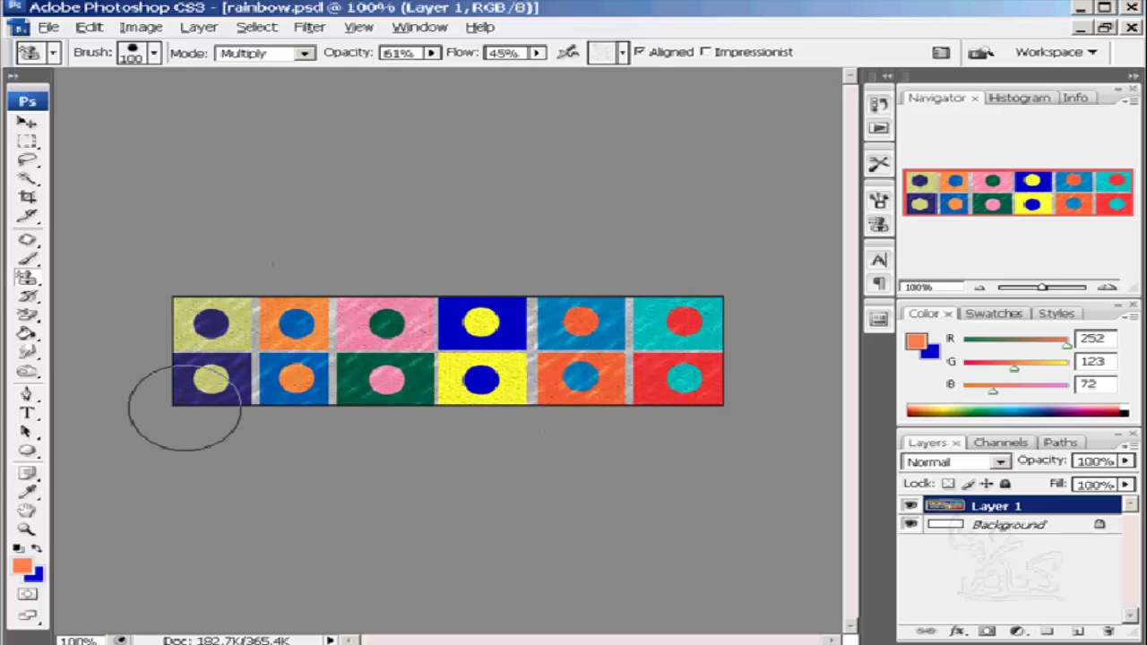
# Raise the stamp's flow and opacity to 100%.
pyautogui.click(538, 53)
pyautogui.moveTo(537, 57); pyautogui.dragTo(659, 88)
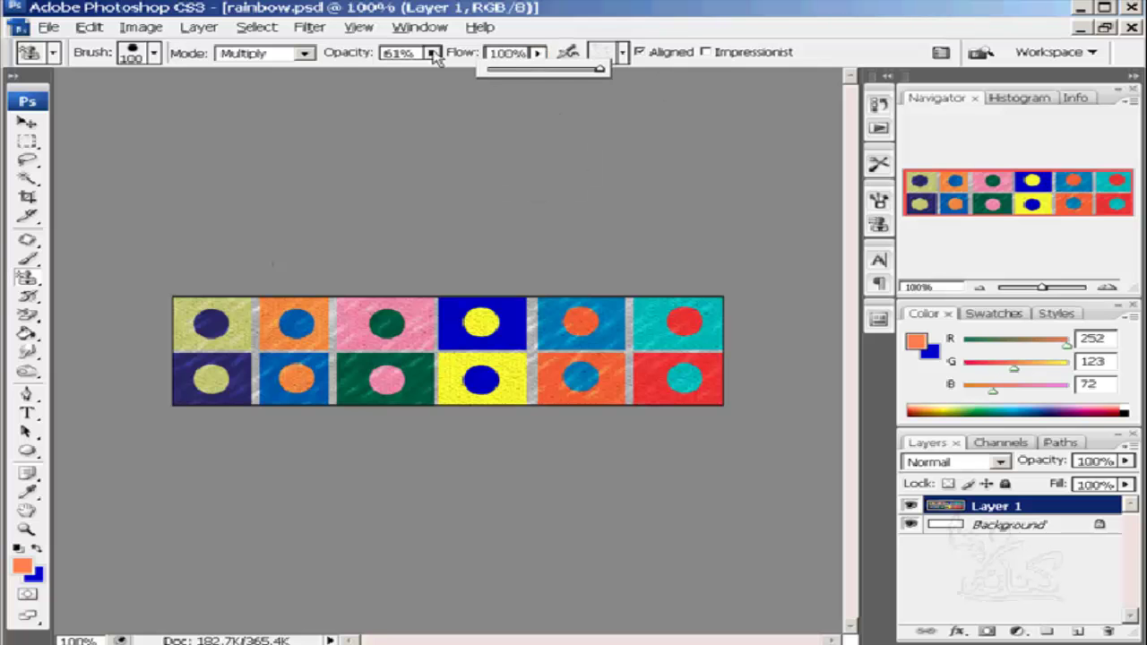
pyautogui.moveTo(433, 55); pyautogui.dragTo(504, 79)
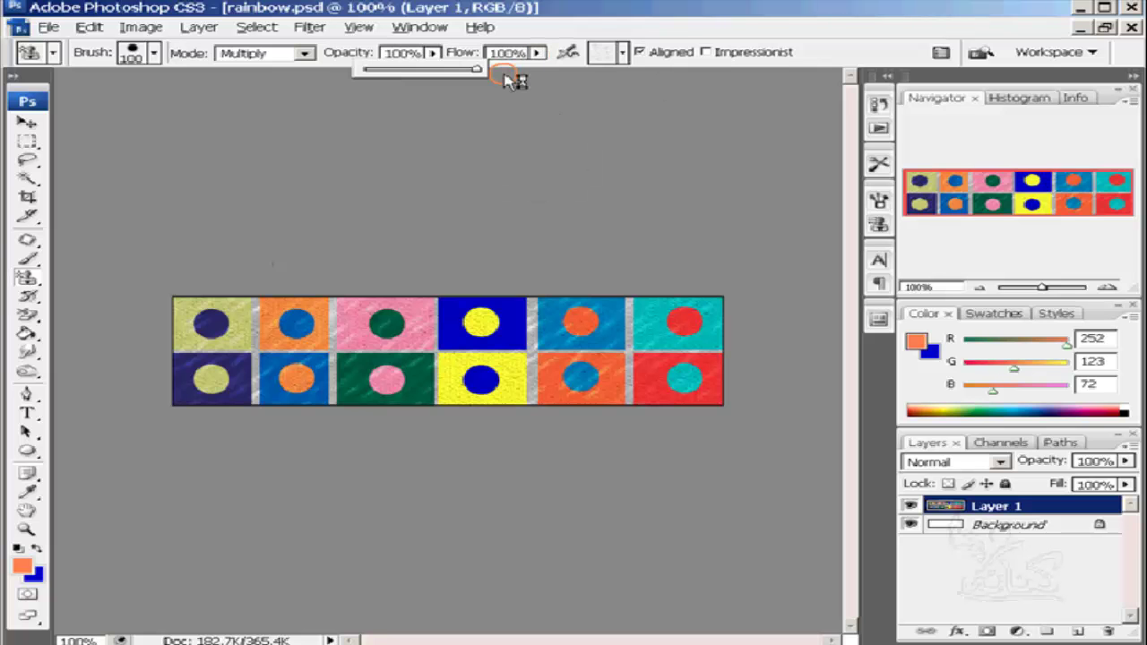
pyautogui.click(466, 54)
pyautogui.click(52, 54)
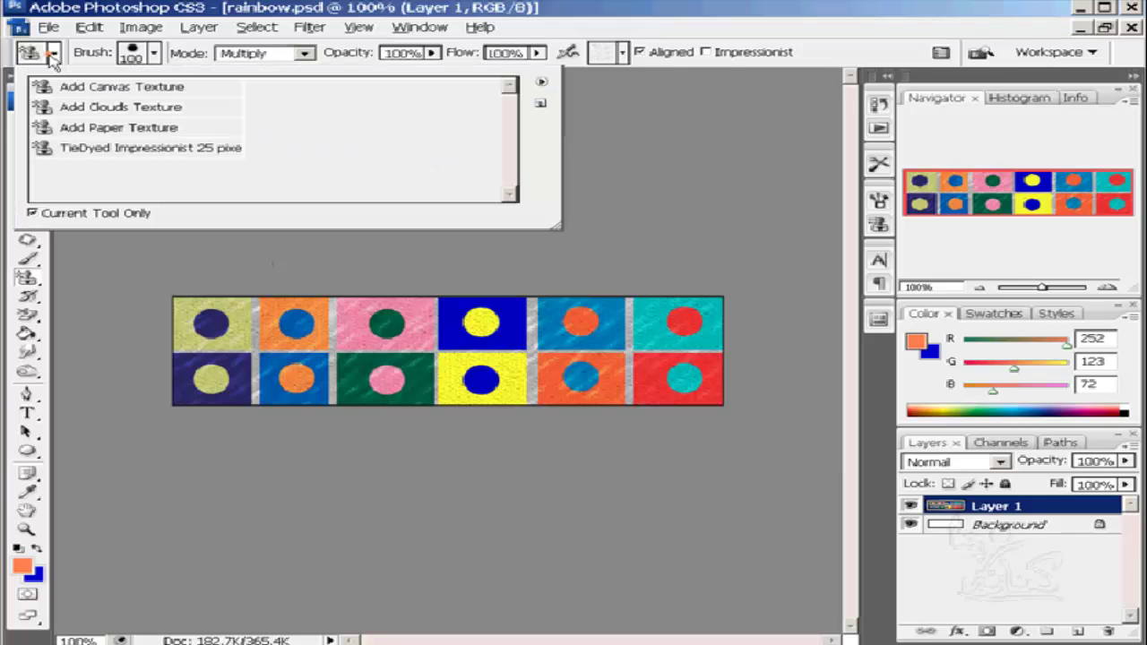
# Browse the texture tool presets, settling on Add Canvas Texture.
pyautogui.click(79, 111)
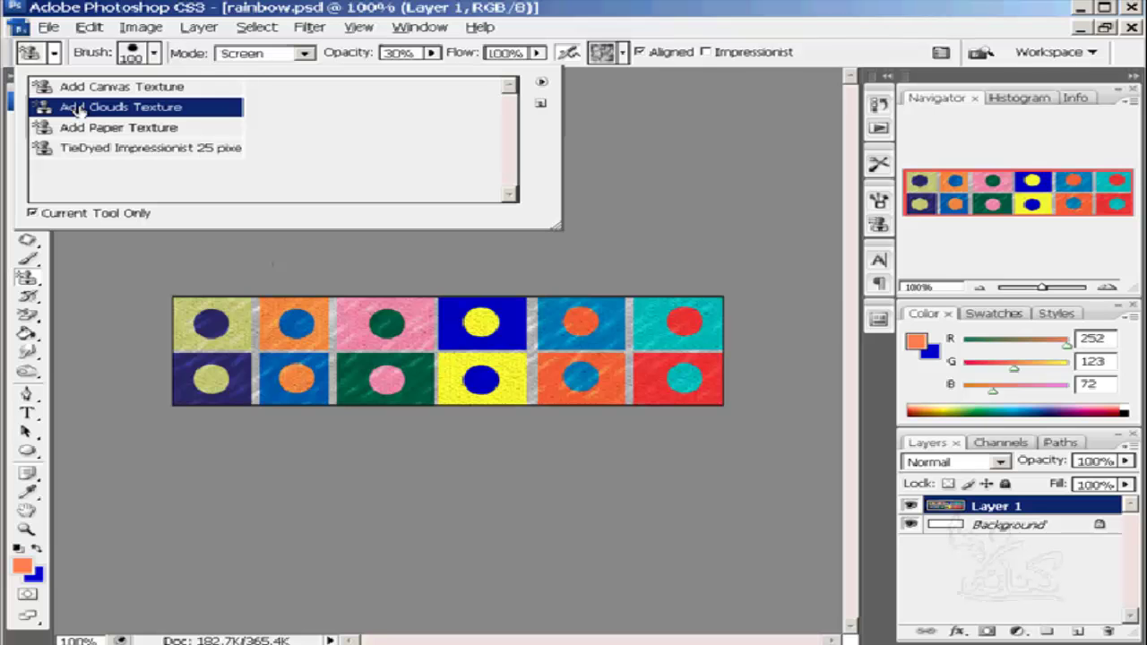
pyautogui.click(105, 87)
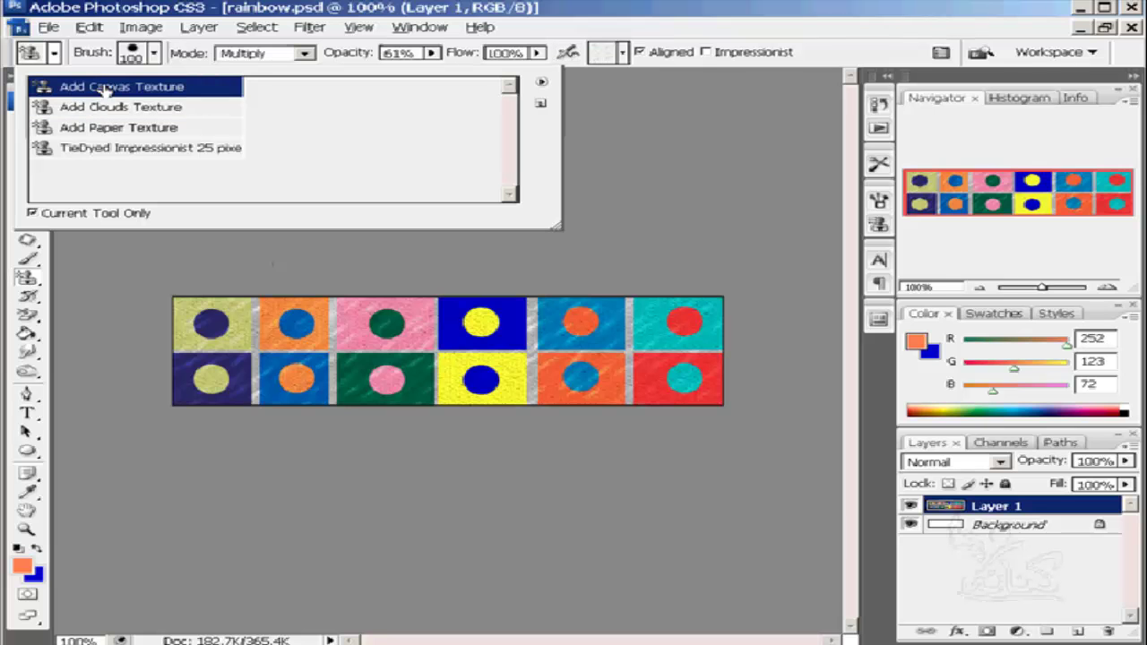
pyautogui.click(109, 132)
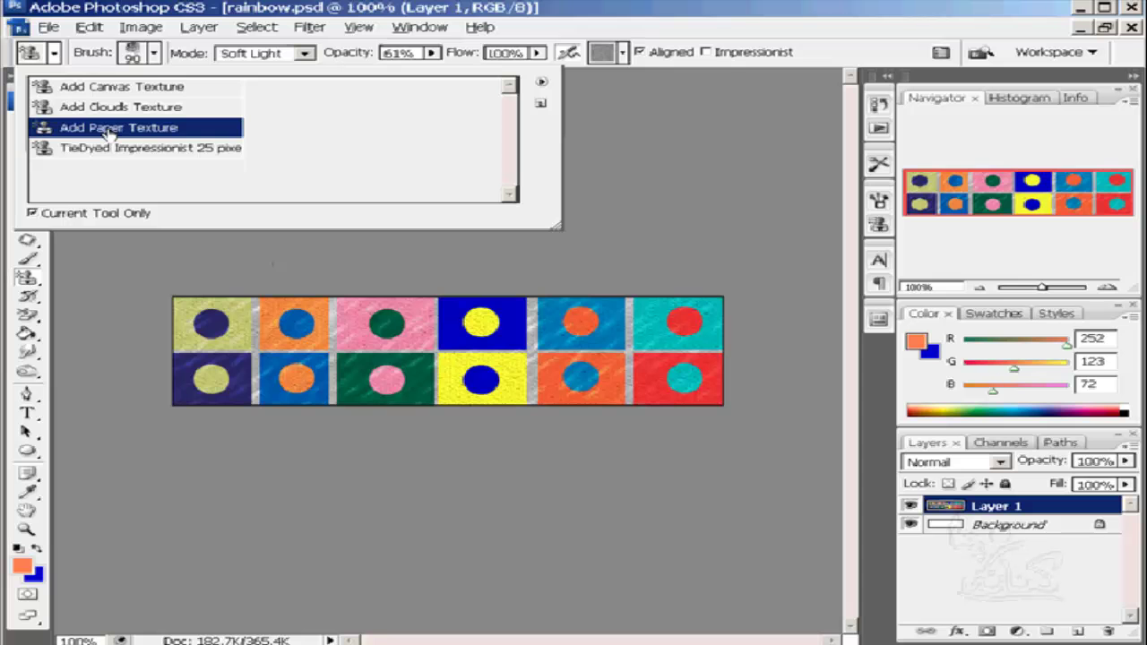
pyautogui.click(135, 149)
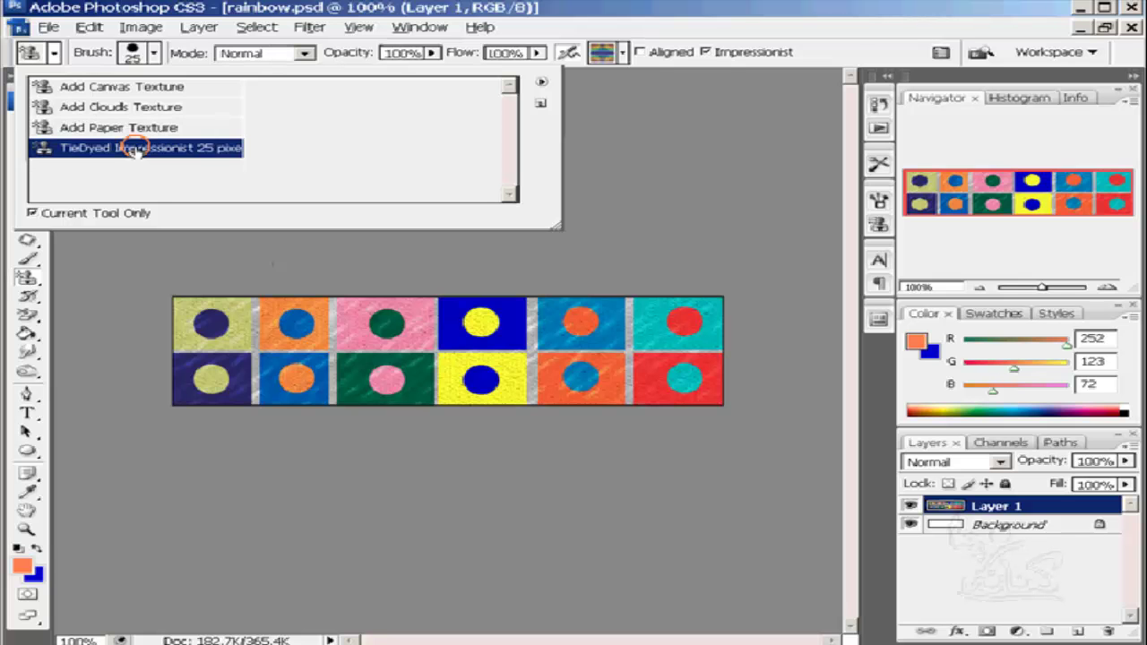
pyautogui.click(99, 89)
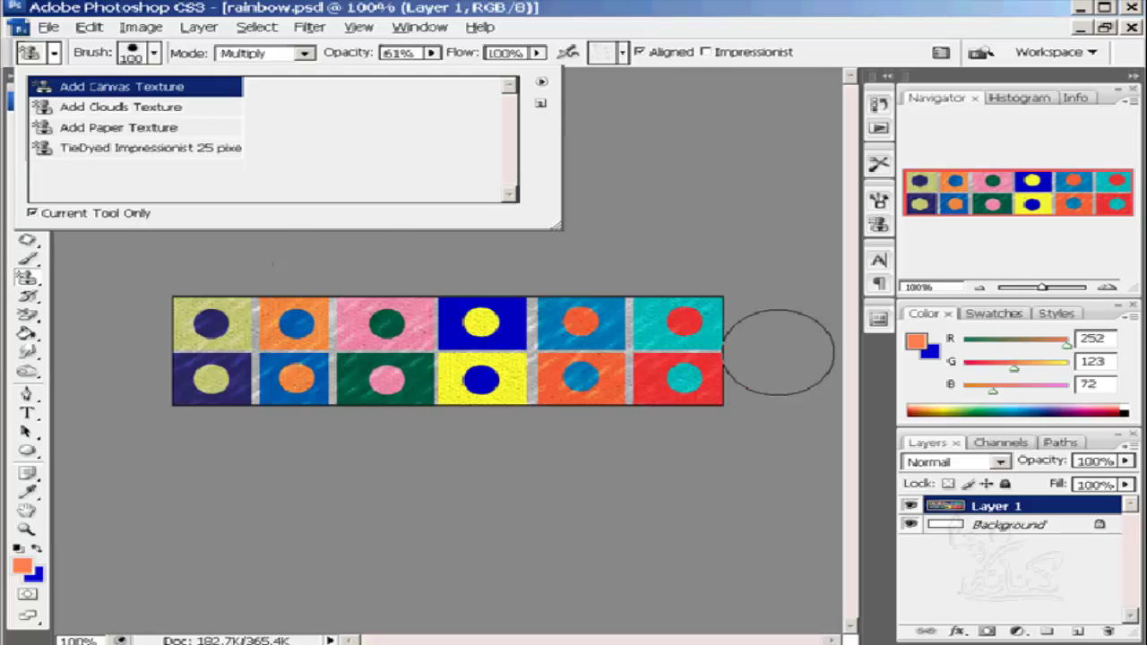
pyautogui.click(778, 352)
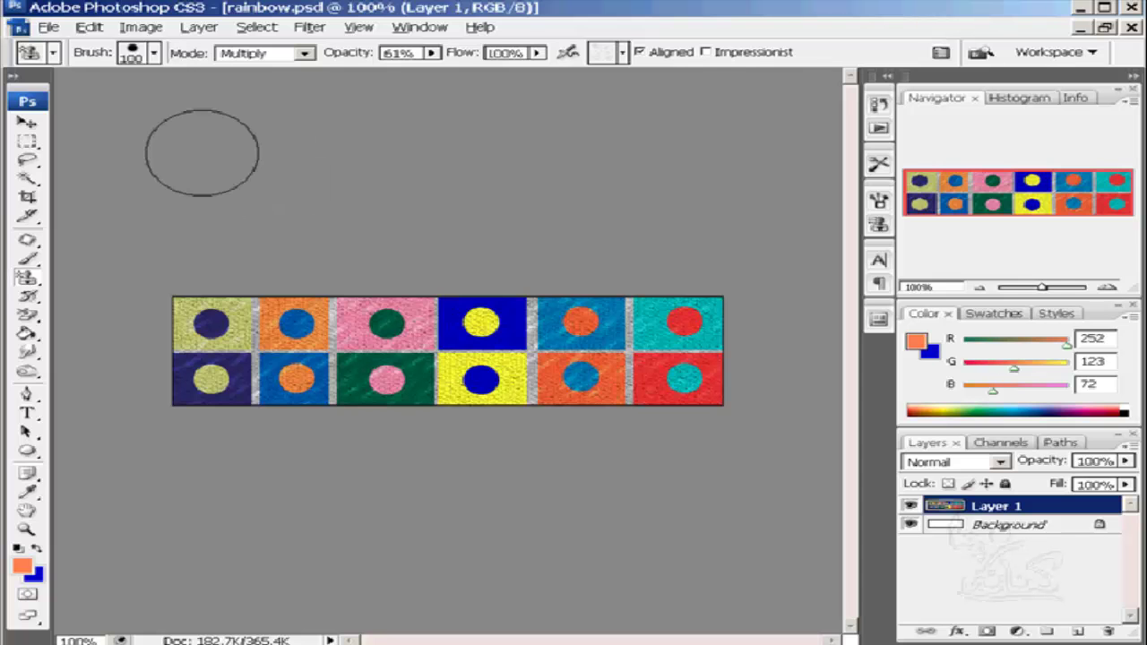
# Apply the Add Clouds Texture preset and paint clouds over the grid.
pyautogui.click(52, 53)
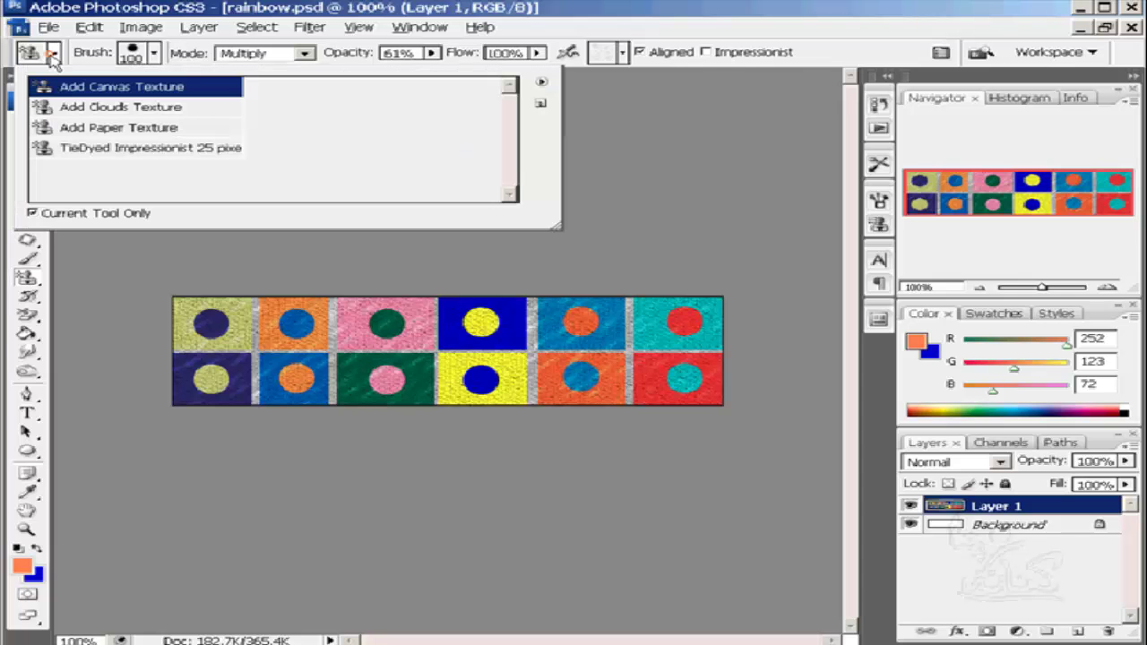
pyautogui.click(155, 107)
pyautogui.click(694, 312)
pyautogui.moveTo(697, 312)
pyautogui.mouseDown()
pyautogui.moveTo(683, 350)
pyautogui.moveTo(487, 414)
pyautogui.moveTo(262, 356)
pyautogui.moveTo(371, 407)
pyautogui.moveTo(132, 129)
pyautogui.mouseUp()
# Apply the Add Paper Texture preset and stamp it on the lower-right red square.
pyautogui.click(53, 54)
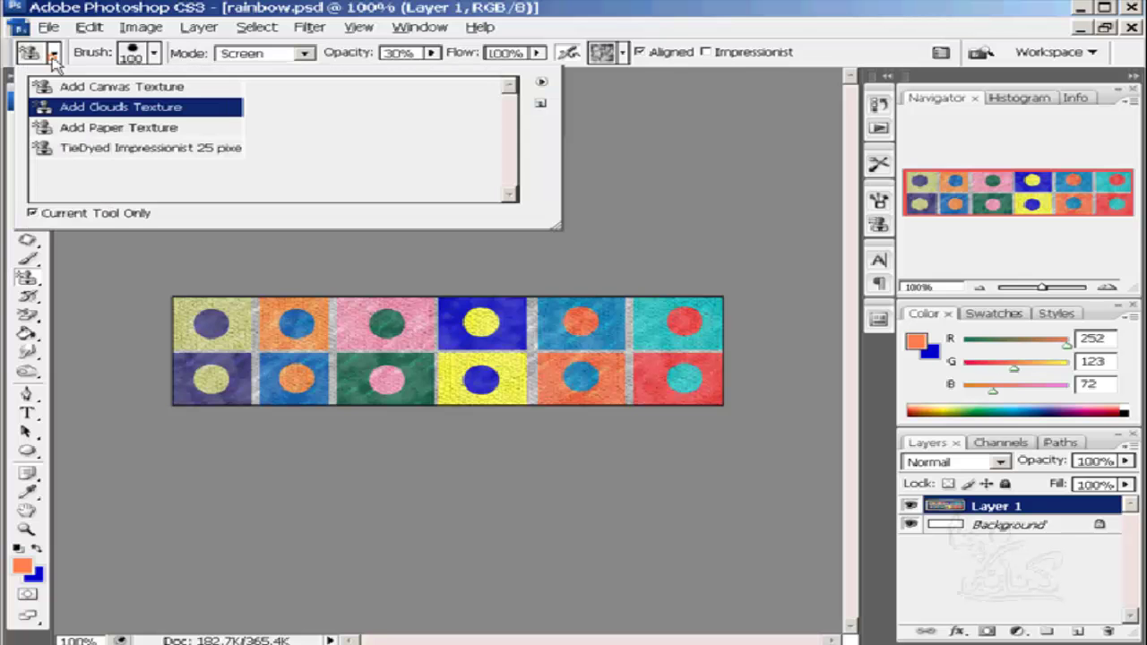
pyautogui.click(76, 128)
pyautogui.click(75, 128)
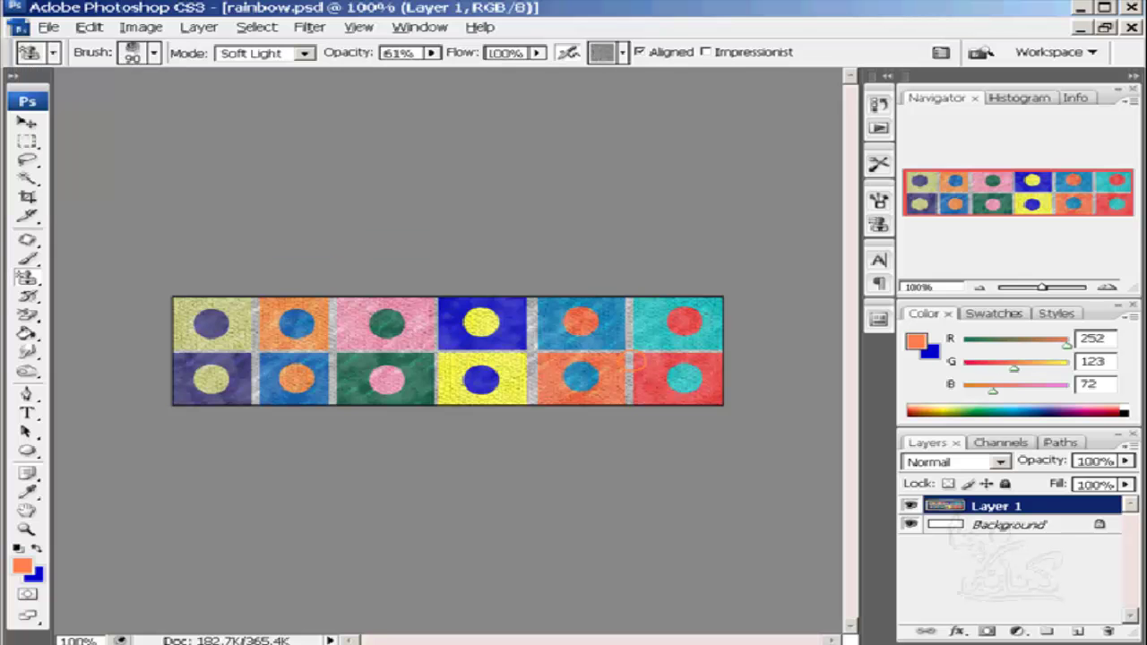
pyautogui.click(690, 411)
# Revert rainbow.psd to its opening History snapshot, removing the Pattern Stamp textures.
pyautogui.click(880, 124)
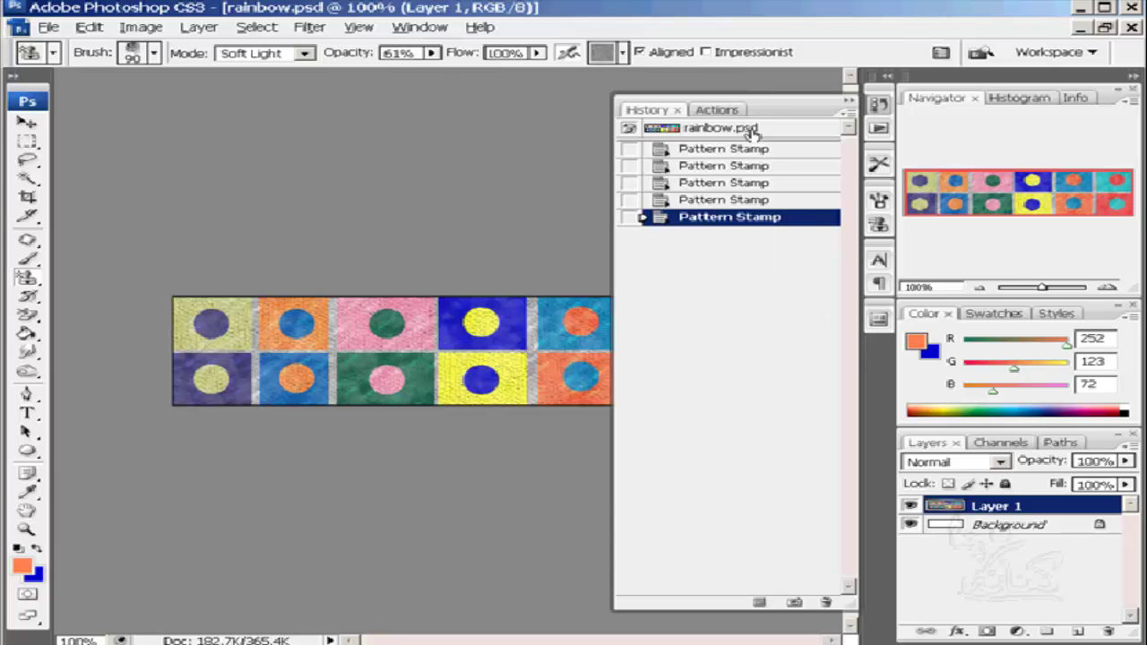
pyautogui.click(751, 130)
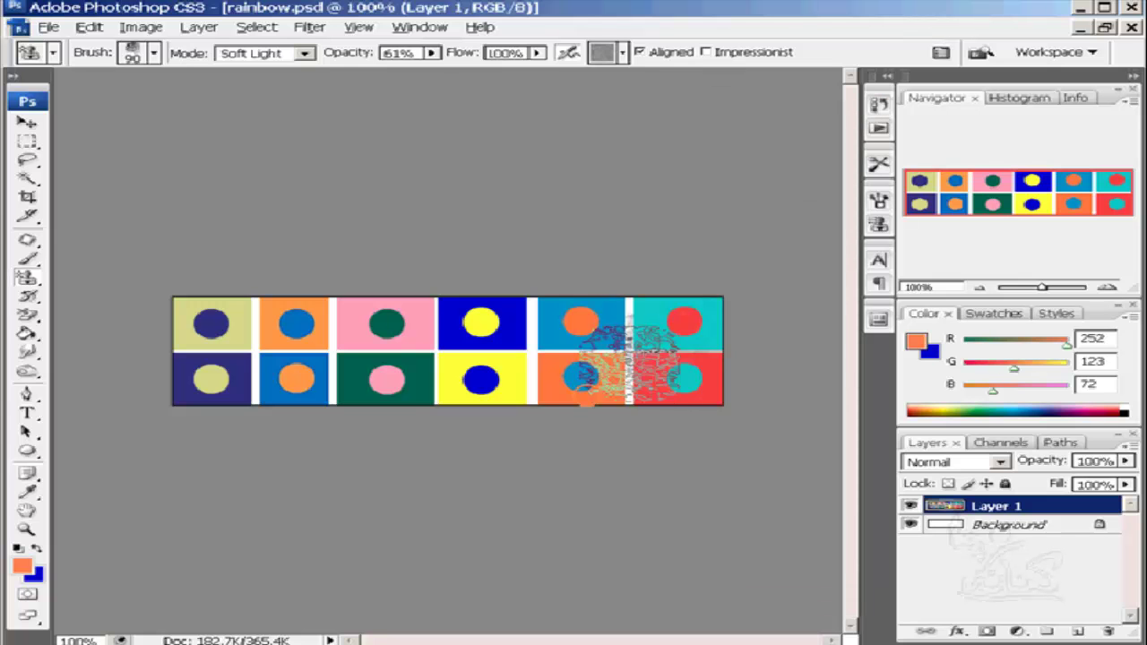